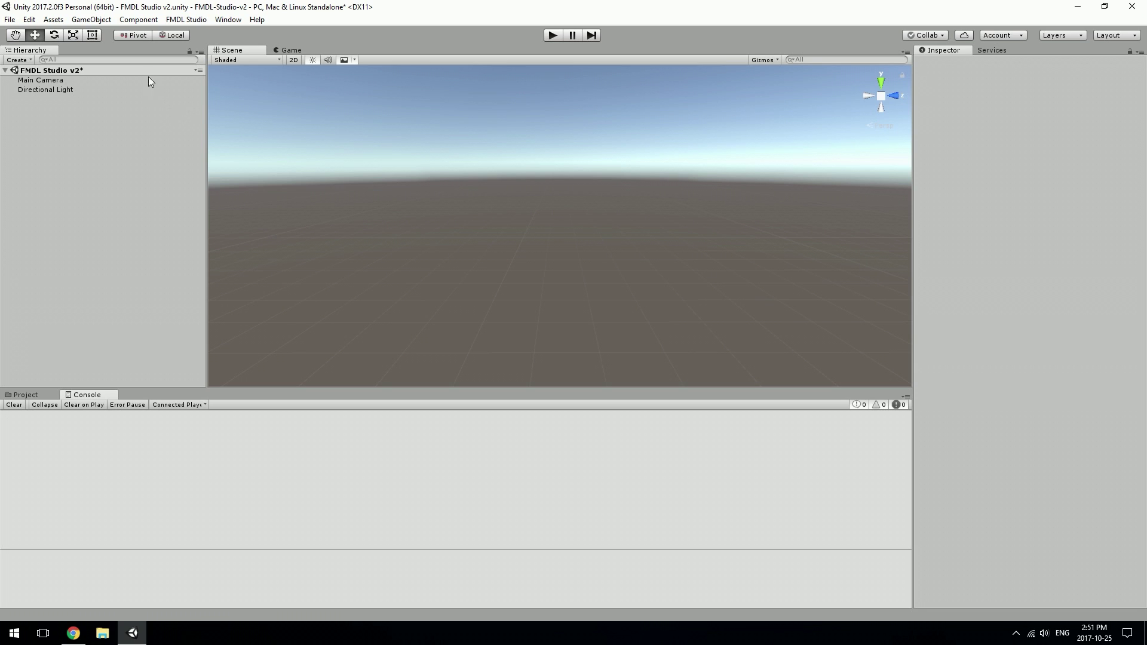
- Import the model file qui4_main0_def.fmdl into the scene with FMDL Studio
{"action": "left_click", "coordinate": [188, 20]}
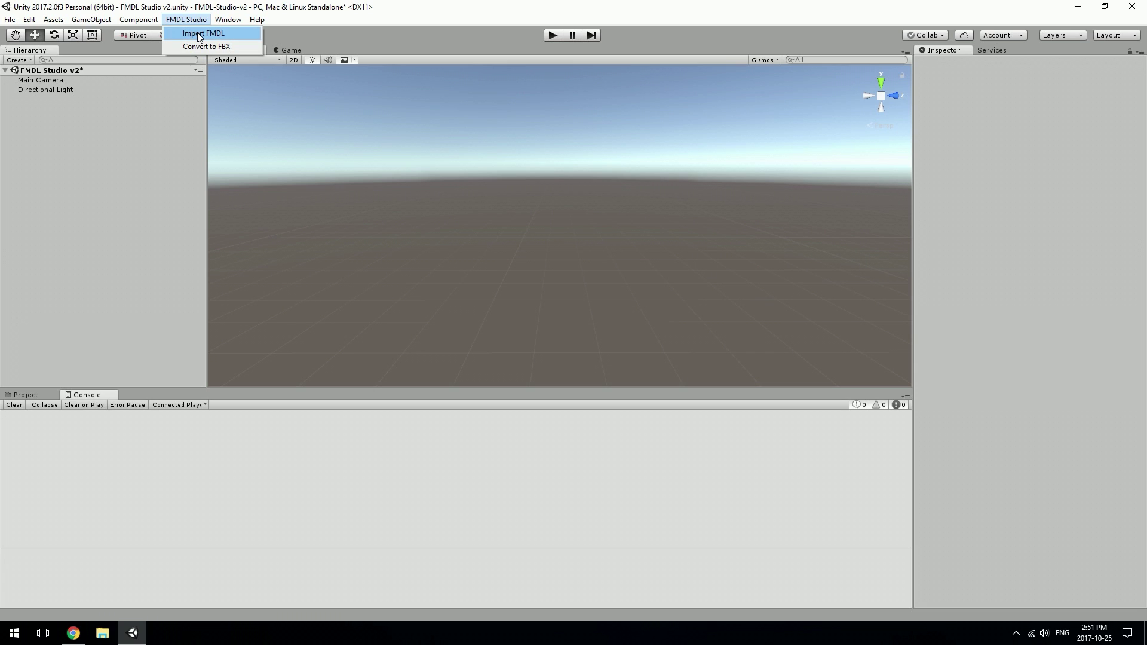
{"action": "left_click", "coordinate": [200, 35]}
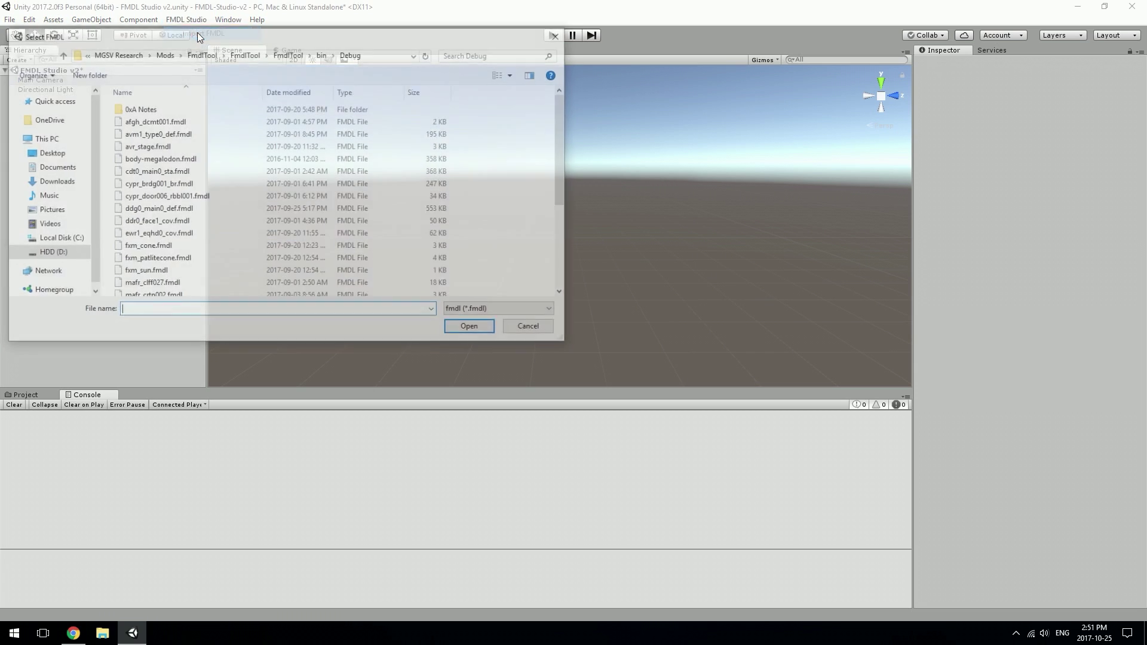
{"action": "scroll", "coordinate": [171, 128], "scroll_direction": "down", "scroll_amount": 3}
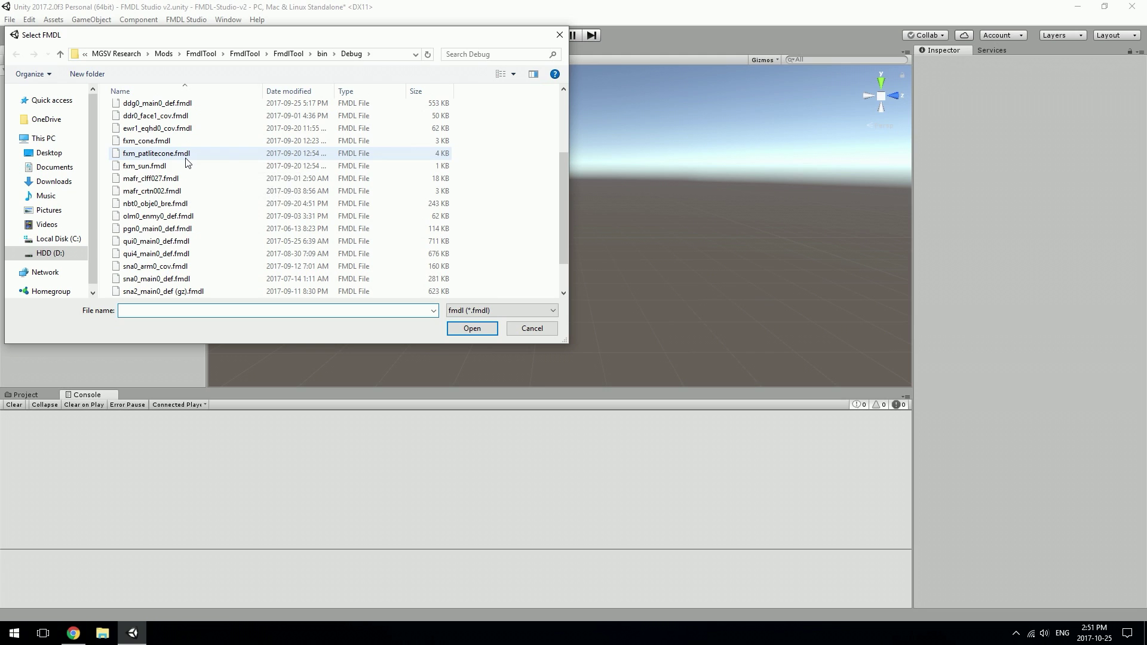
{"action": "double_click", "coordinate": [179, 255]}
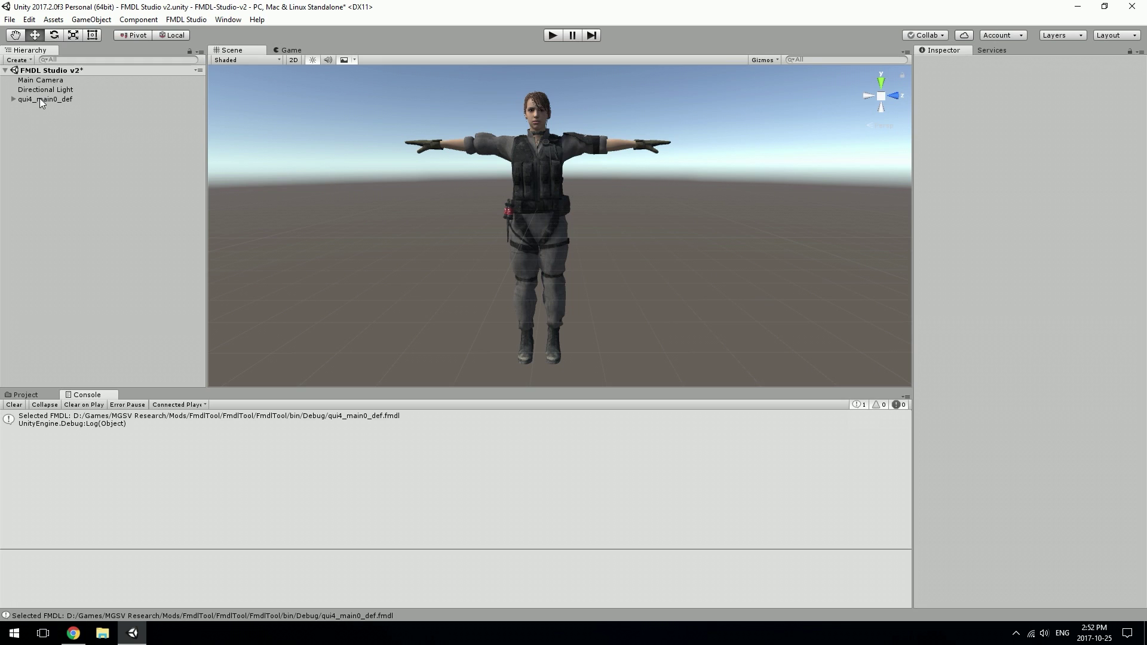
- Import pgn0_main0_def.fmdl from the same Debug folder as a second model
{"action": "left_click", "coordinate": [187, 20]}
{"action": "left_click", "coordinate": [196, 34]}
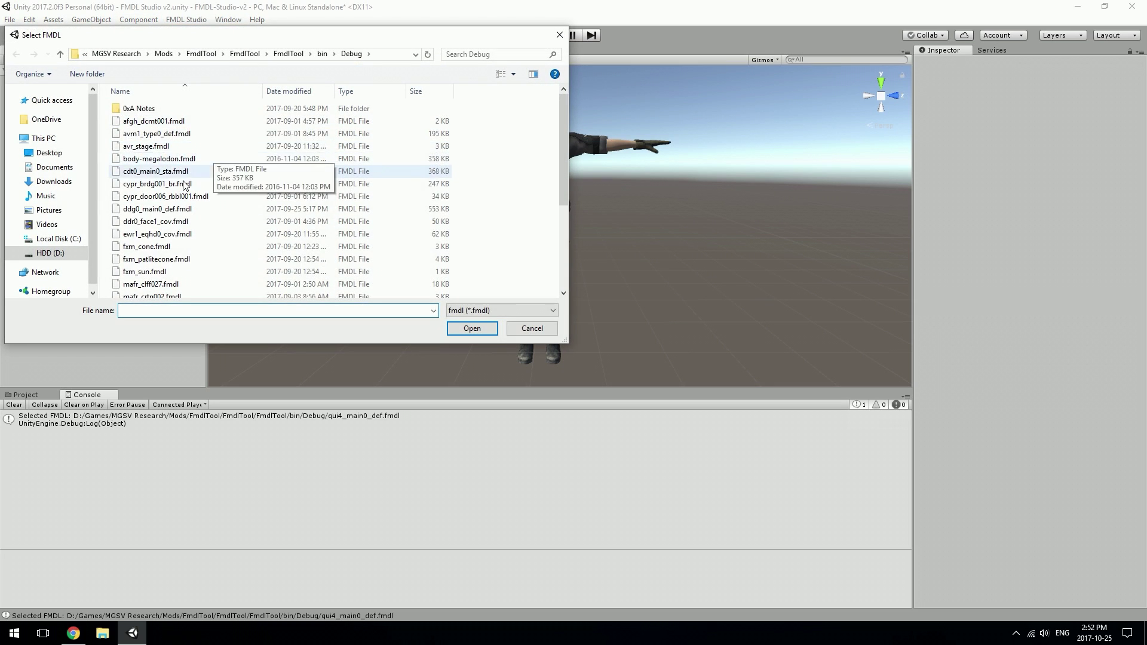
{"action": "scroll", "coordinate": [173, 185], "scroll_direction": "down", "scroll_amount": 2}
{"action": "double_click", "coordinate": [159, 190]}
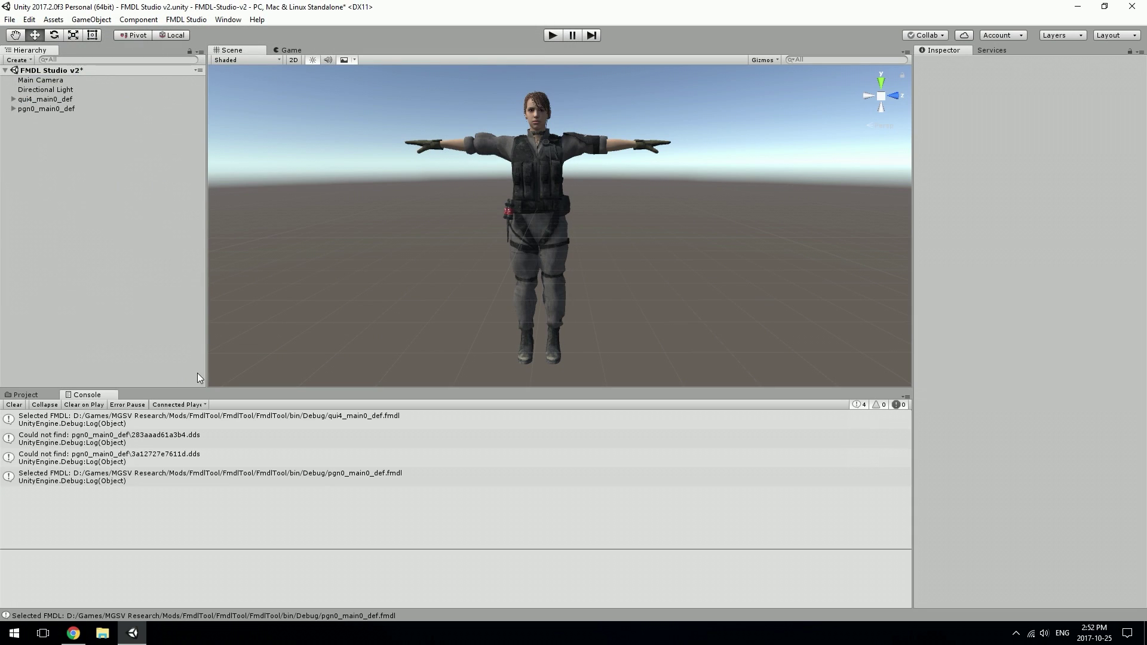
- Inspect the console entries about missing .dds textures and delete the pgn0_main0_def model from the scene
{"action": "left_click", "coordinate": [102, 439]}
{"action": "left_click", "coordinate": [76, 459]}
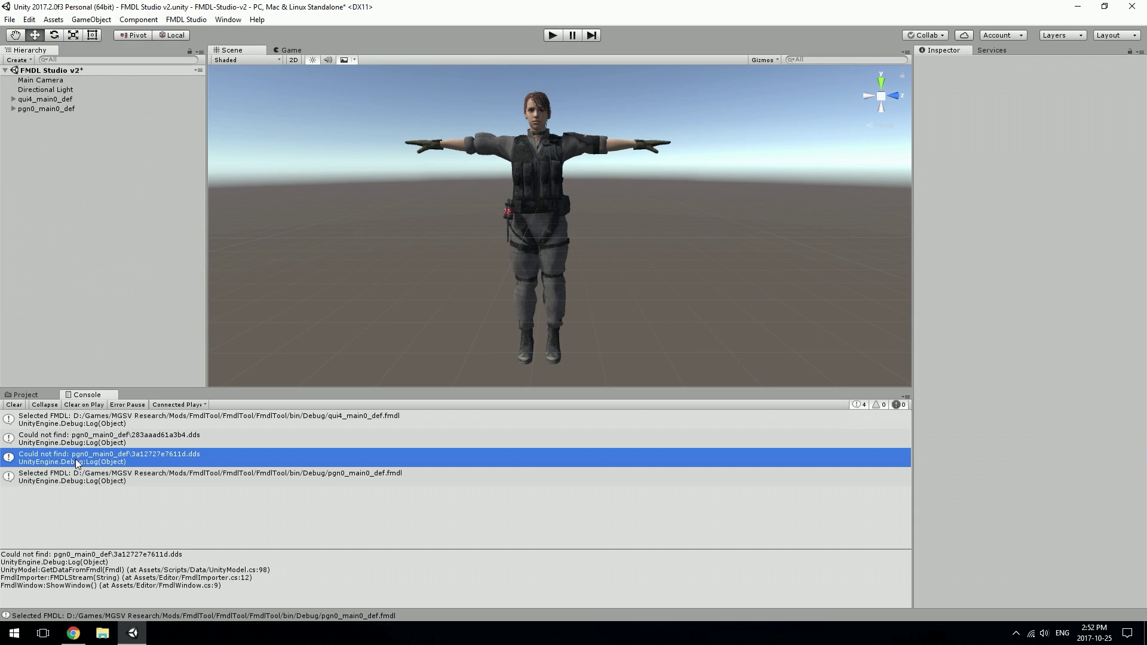
{"action": "left_click", "coordinate": [88, 442]}
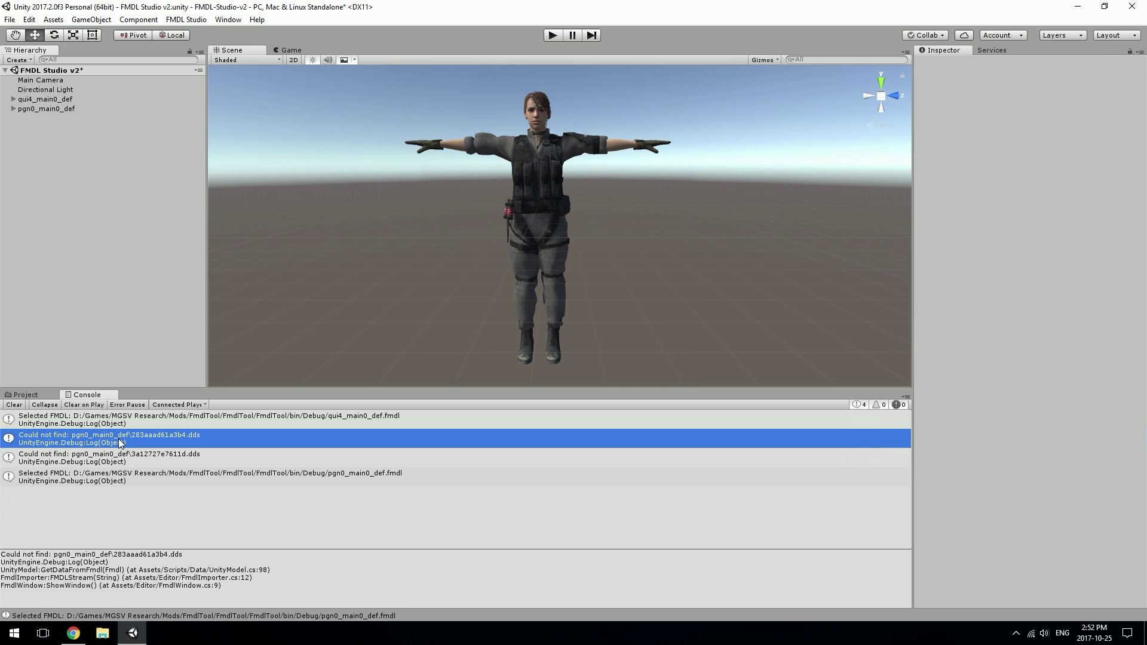
{"action": "left_click", "coordinate": [32, 110]}
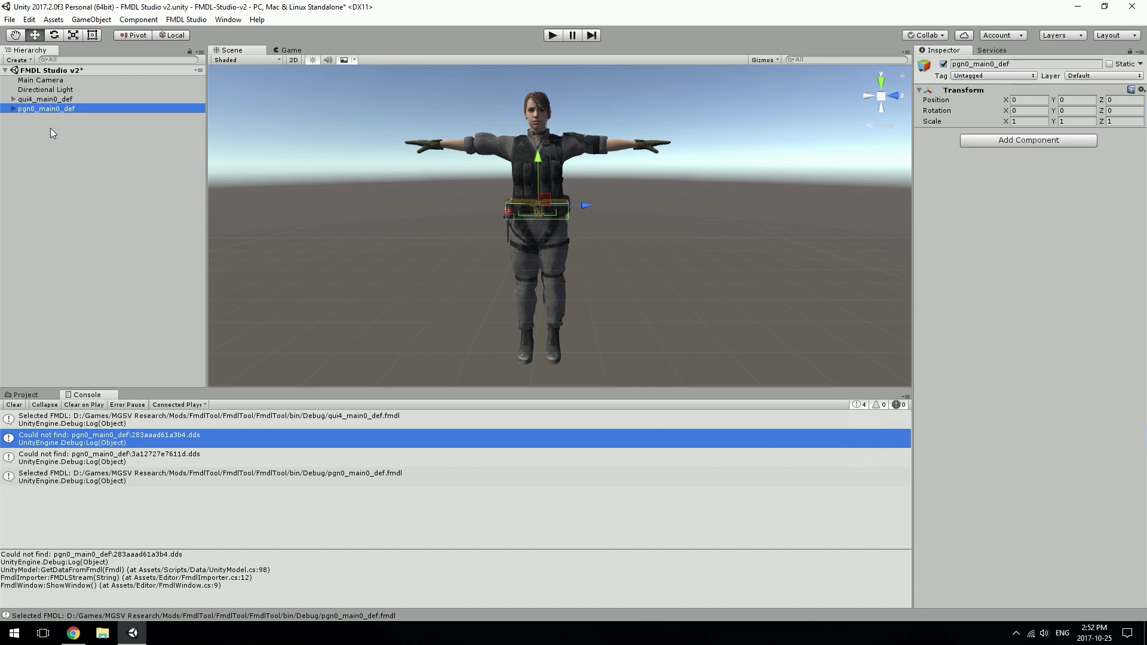
{"action": "key", "text": "Delete"}
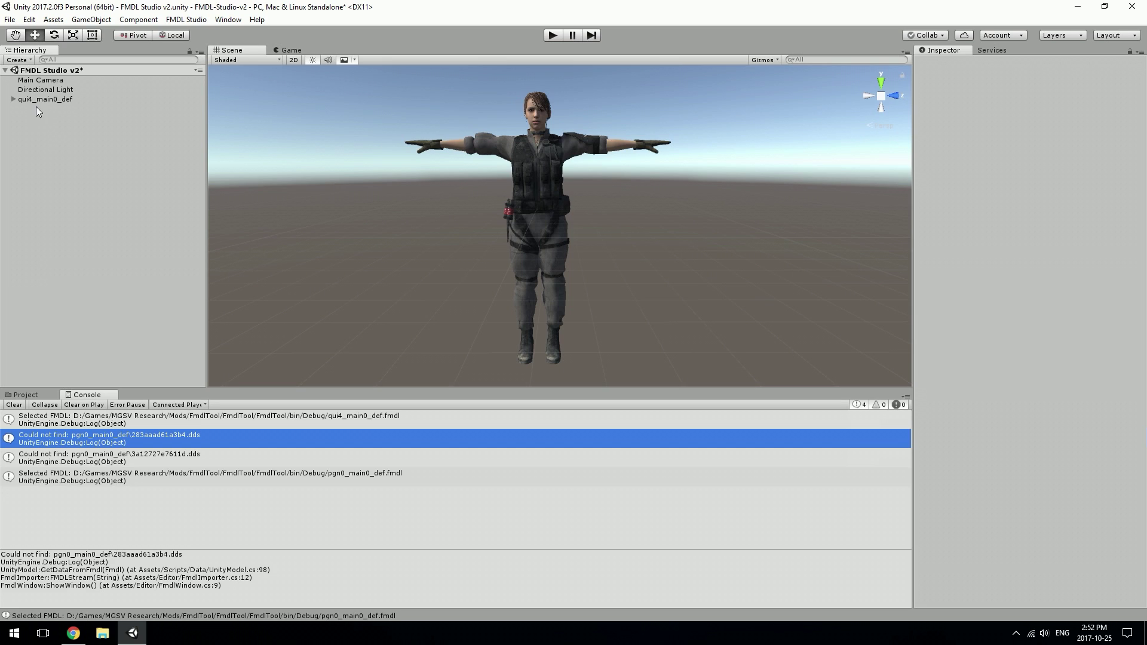
- Convert the qui4_main0_def model to FBX and save it on the Desktop as qui4_main0_def.fbx
{"action": "left_click", "coordinate": [40, 100]}
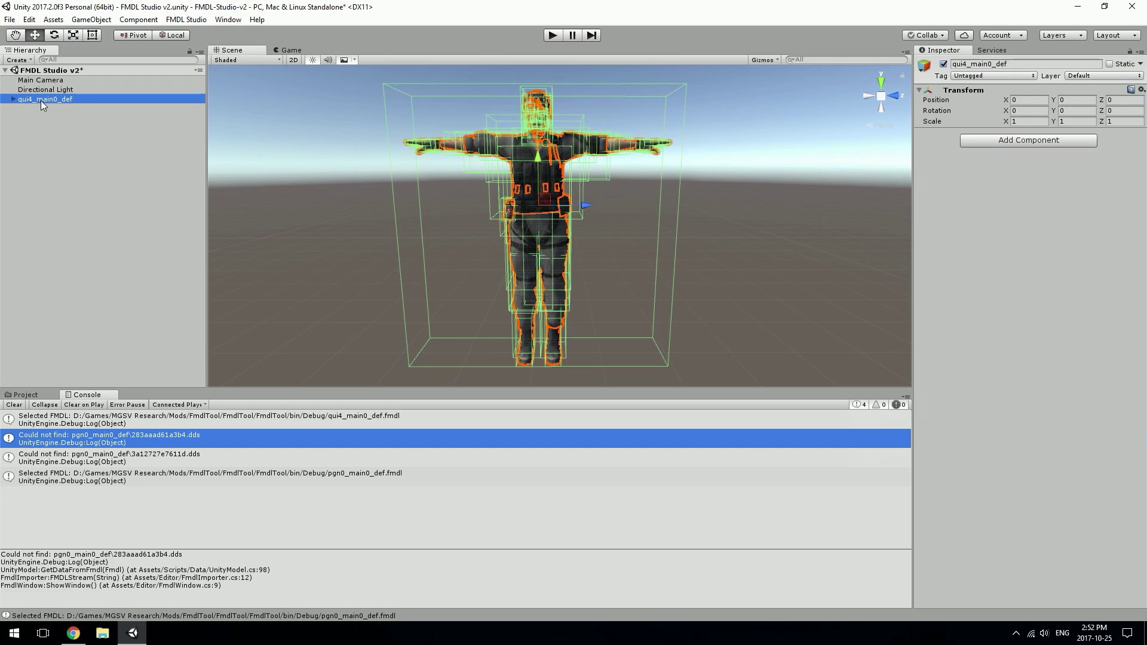
{"action": "left_click", "coordinate": [187, 20]}
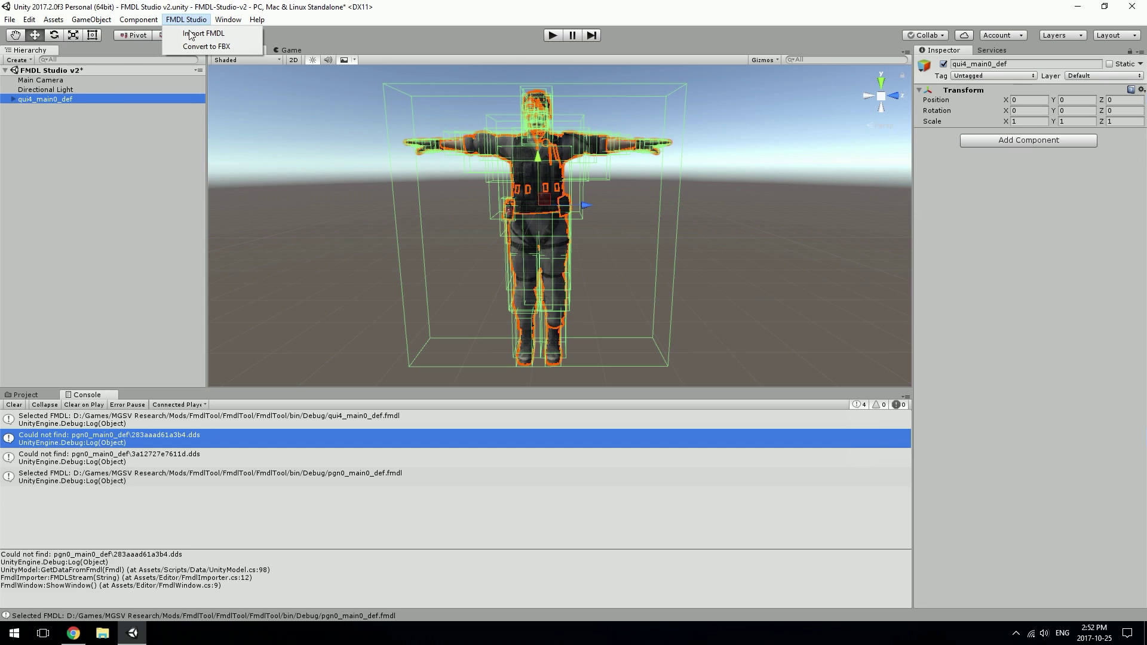
{"action": "left_click", "coordinate": [195, 46]}
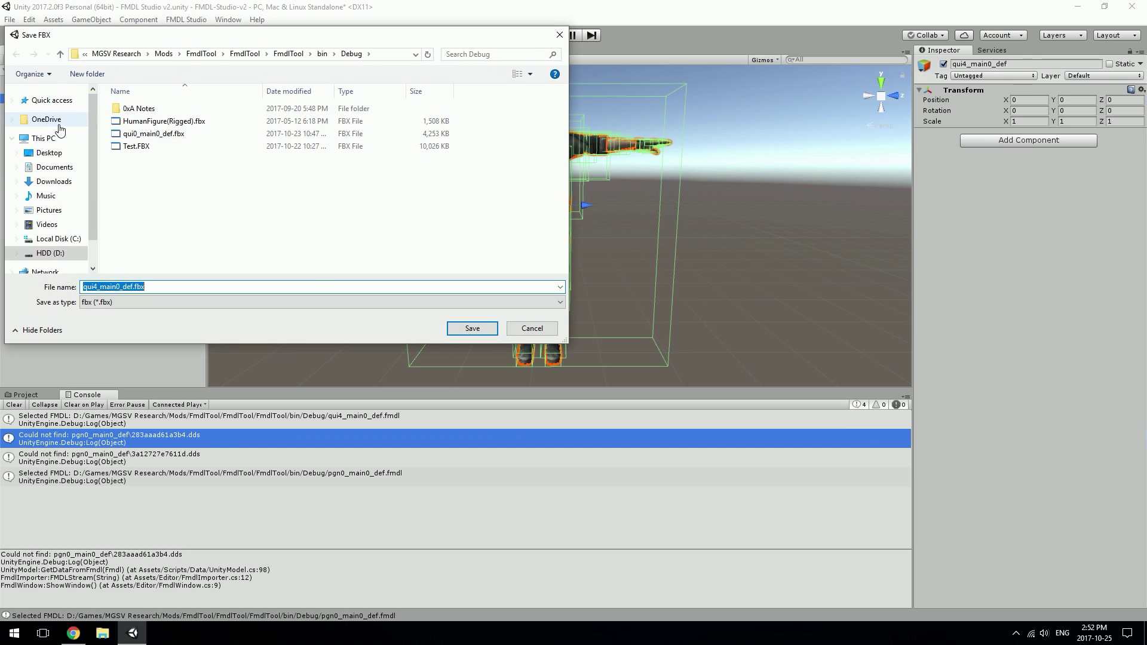
{"action": "left_click", "coordinate": [50, 153]}
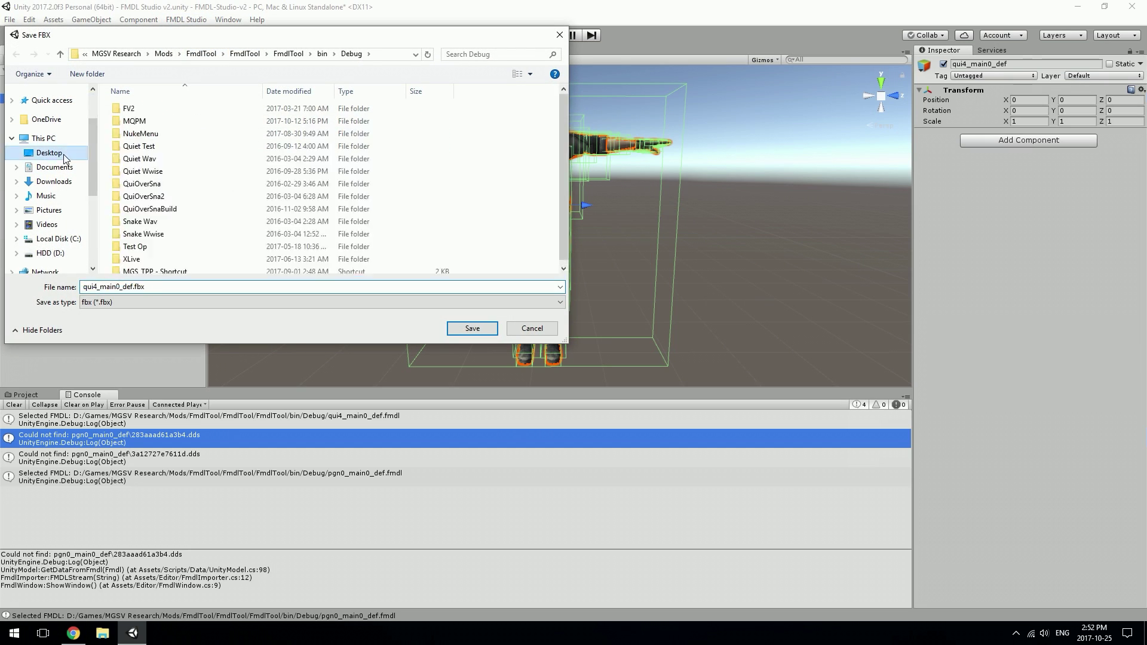
{"action": "left_click", "coordinate": [467, 329]}
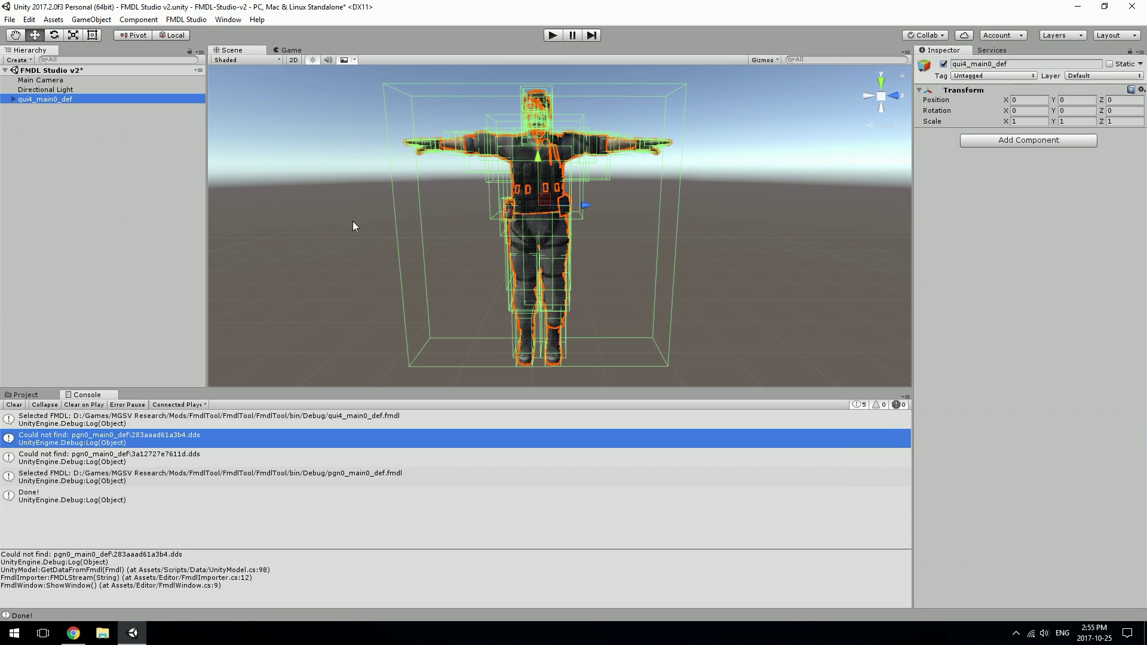
- Switch to the desktop, open the exported qui4_main0_def FBX in 3ds Max and import it with the existing import settings
{"action": "left_click", "coordinate": [1079, 7]}
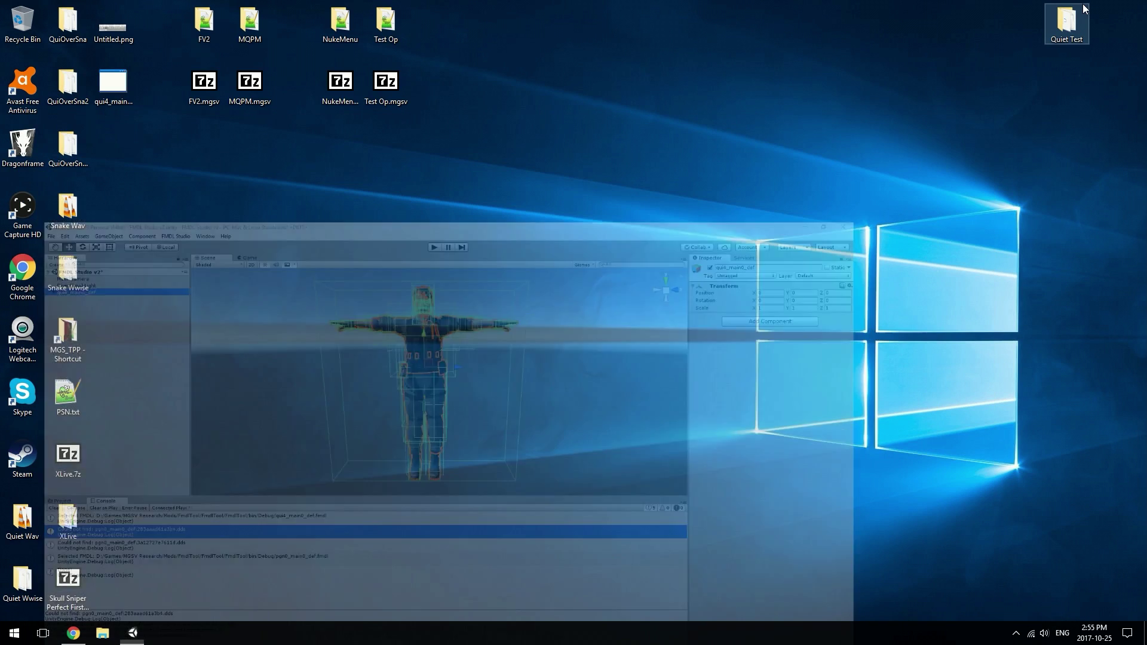
{"action": "double_click", "coordinate": [116, 89]}
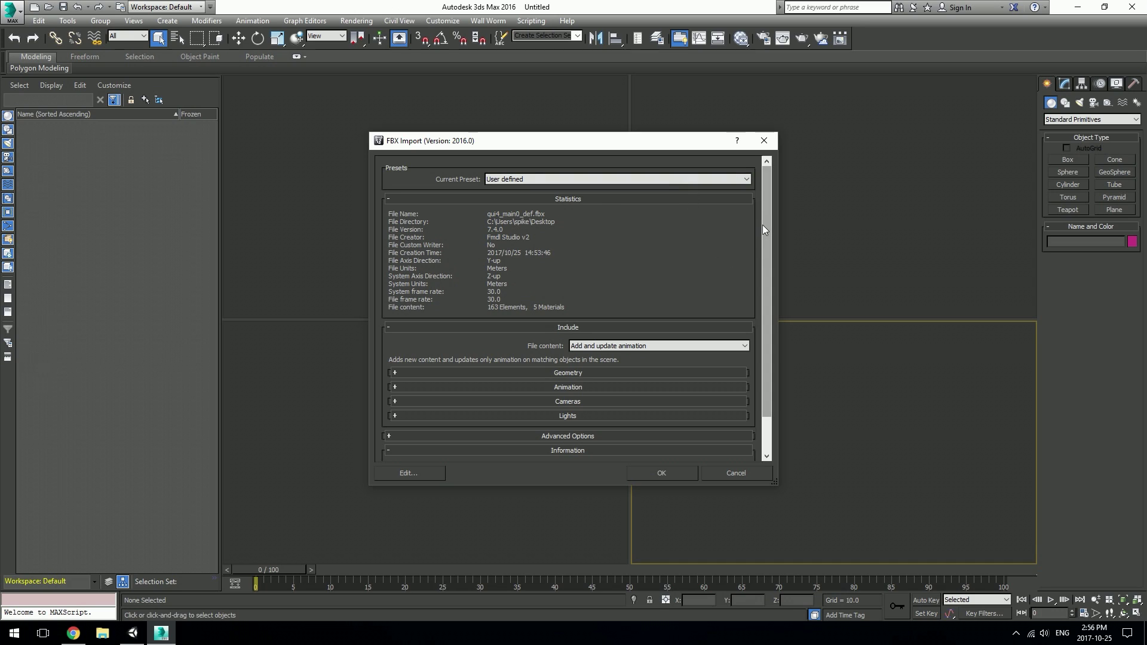
{"action": "mouse_move", "coordinate": [763, 224]}
{"action": "left_mouse_down"}
{"action": "mouse_move", "coordinate": [765, 265]}
{"action": "mouse_move", "coordinate": [760, 214]}
{"action": "left_mouse_up"}
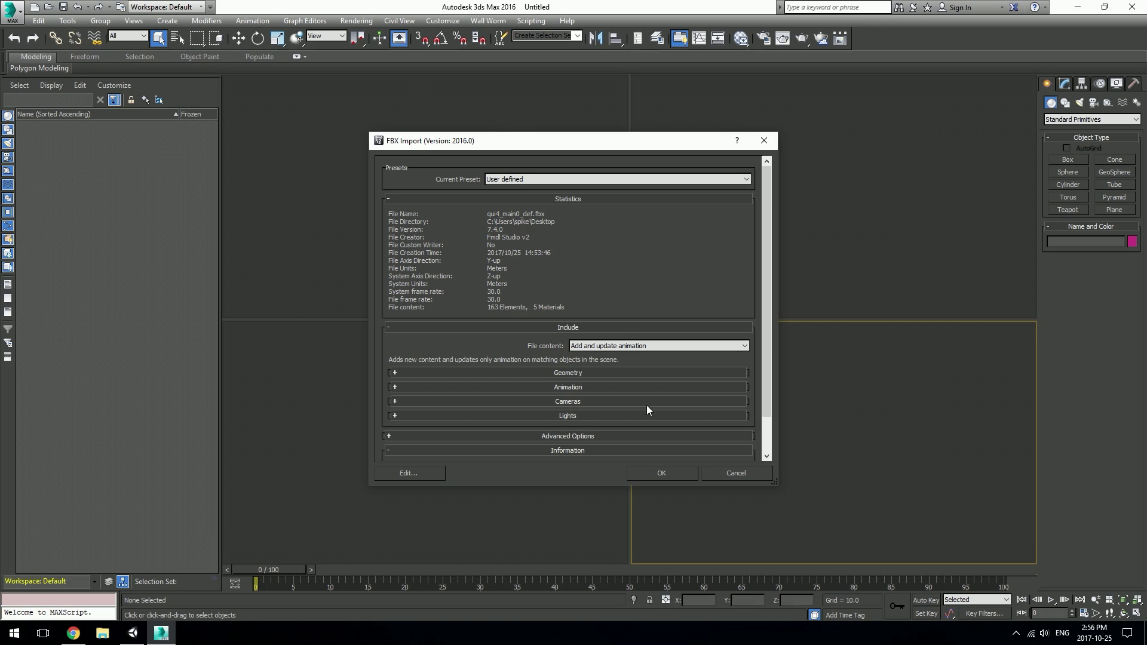
{"action": "left_click", "coordinate": [658, 469]}
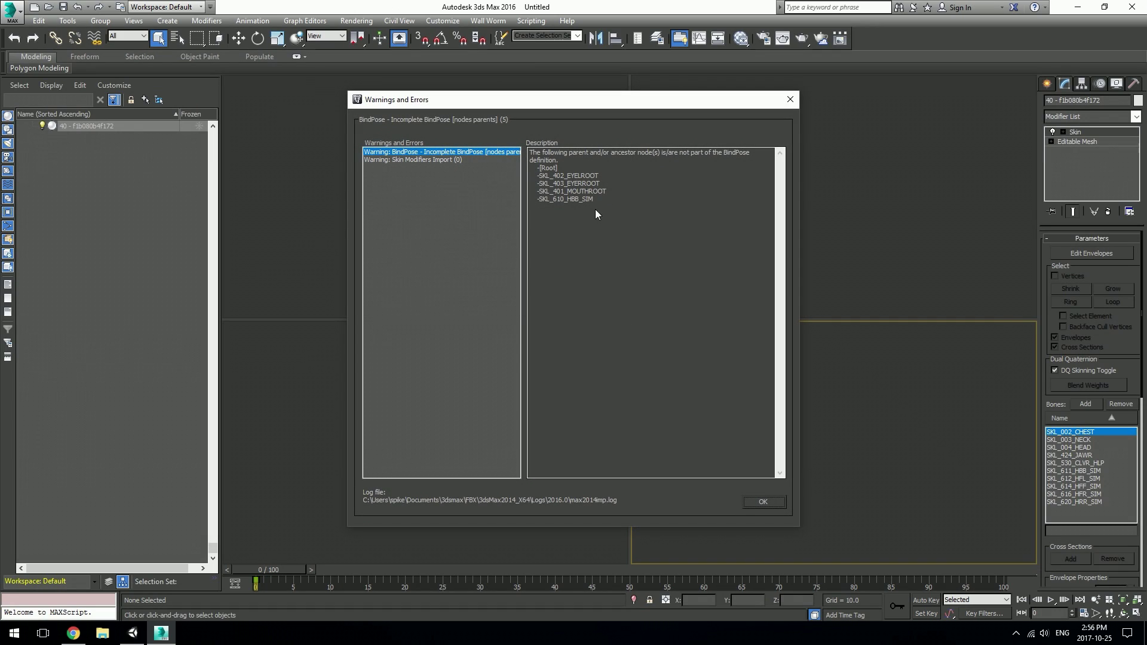
{"action": "left_click", "coordinate": [760, 503]}
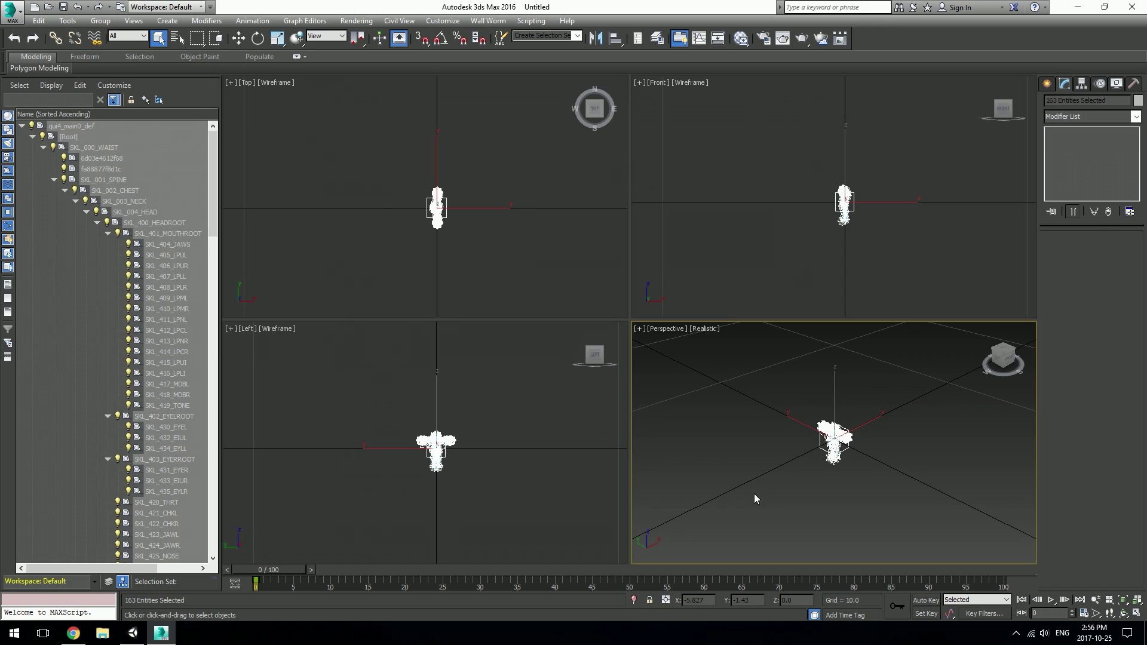
- Maximize the Perspective viewport and examine the imported figure up close from the front
{"action": "left_click", "coordinate": [639, 332]}
{"action": "left_click", "coordinate": [650, 343]}
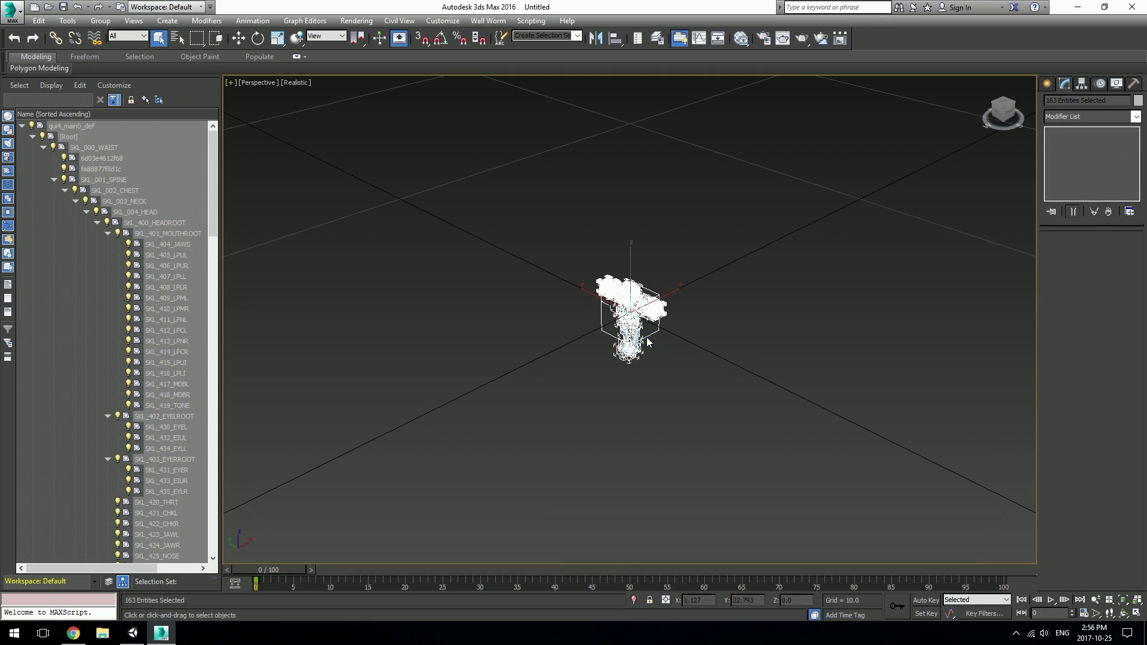
{"action": "scroll", "coordinate": [716, 330], "scroll_direction": "up", "scroll_amount": 6}
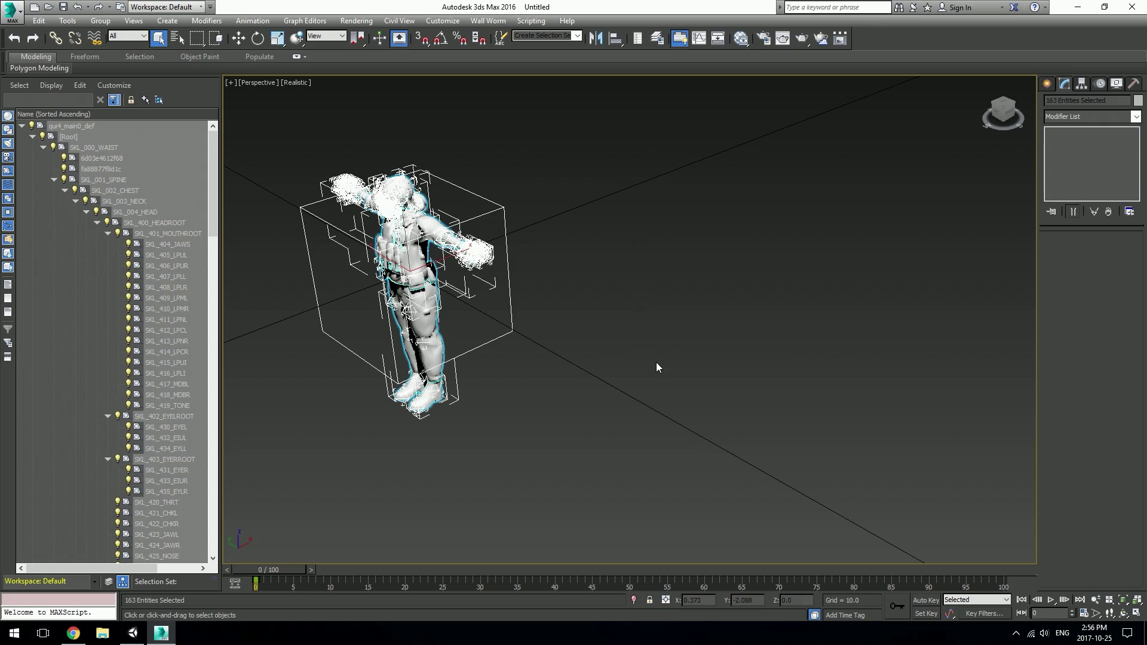
{"action": "middle_click_drag", "start_coordinate": [522, 344], "coordinate": [559, 324], "text": "alt"}
{"action": "middle_click_drag", "start_coordinate": [452, 302], "coordinate": [687, 317]}
{"action": "scroll", "coordinate": [687, 316], "scroll_direction": "up", "scroll_amount": 3}
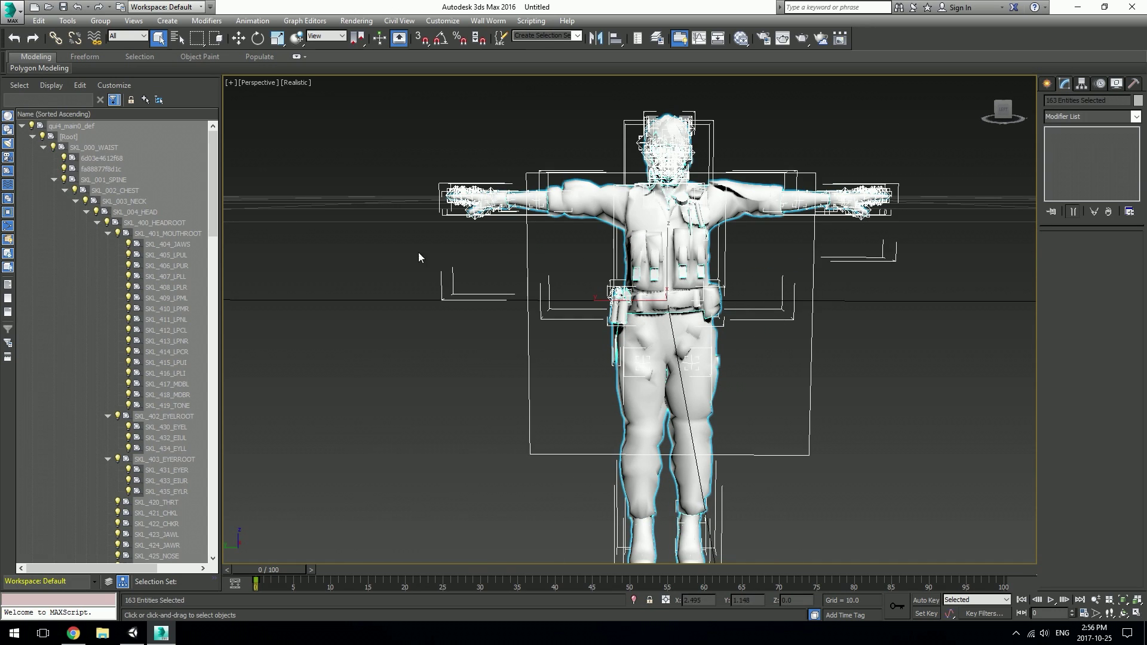
- Sort the scene objects by descending age and rotate the SKL_011_LUARM bone to about 139.5° in X, lowering the arm
{"action": "right_click", "coordinate": [74, 113]}
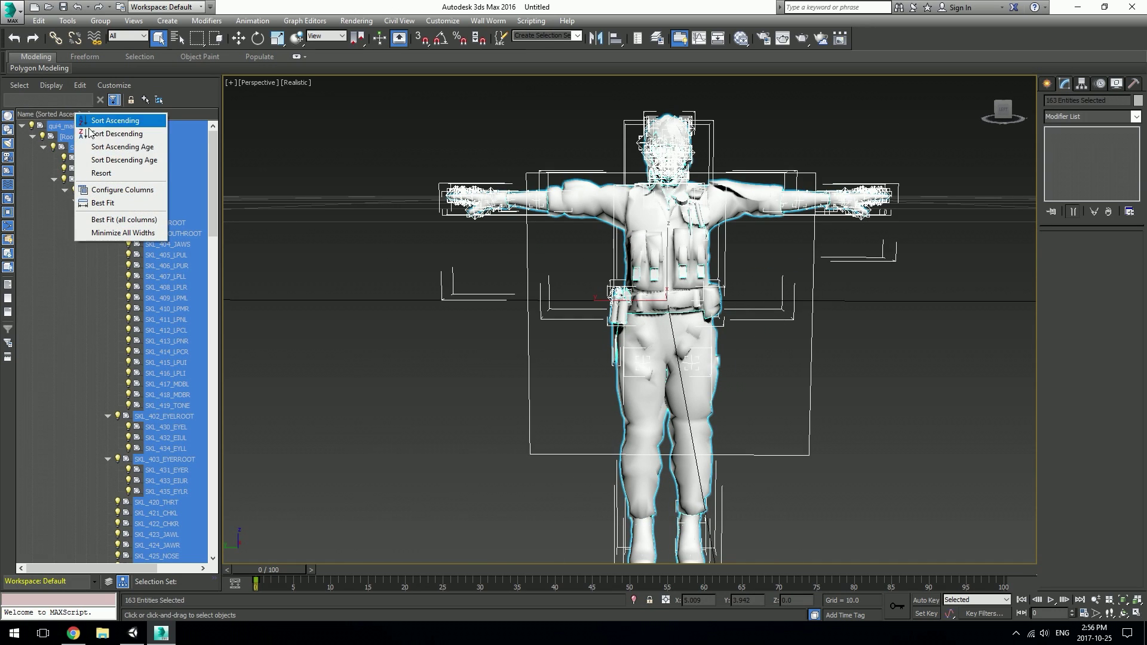
{"action": "left_click", "coordinate": [118, 160]}
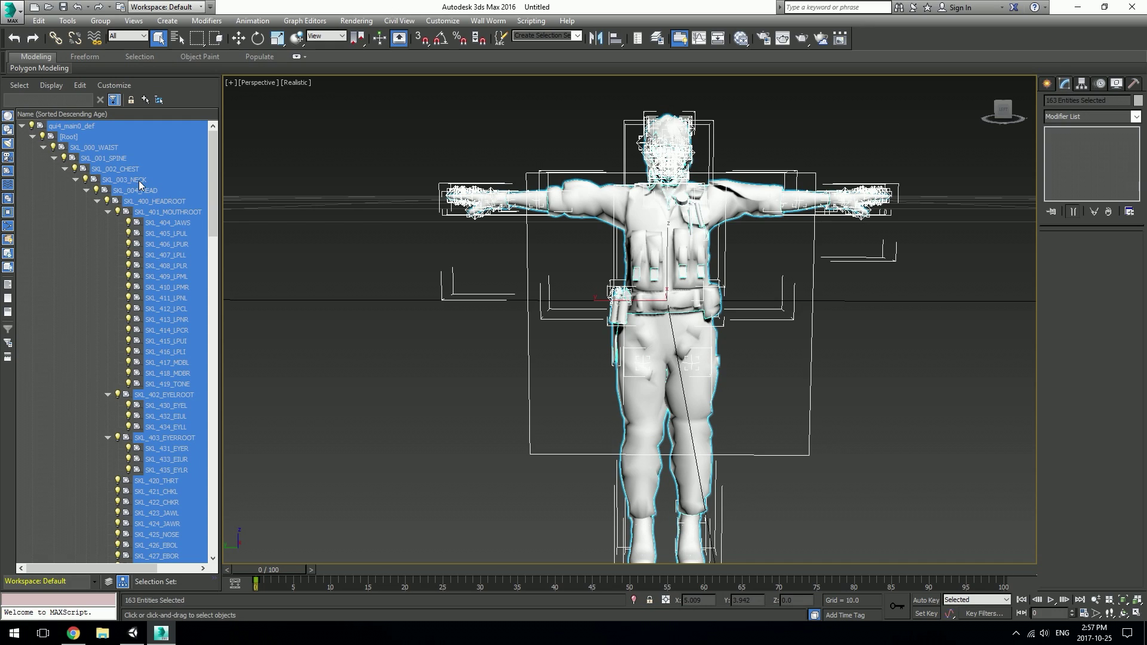
{"action": "left_click_drag", "start_coordinate": [212, 168], "coordinate": [206, 273]}
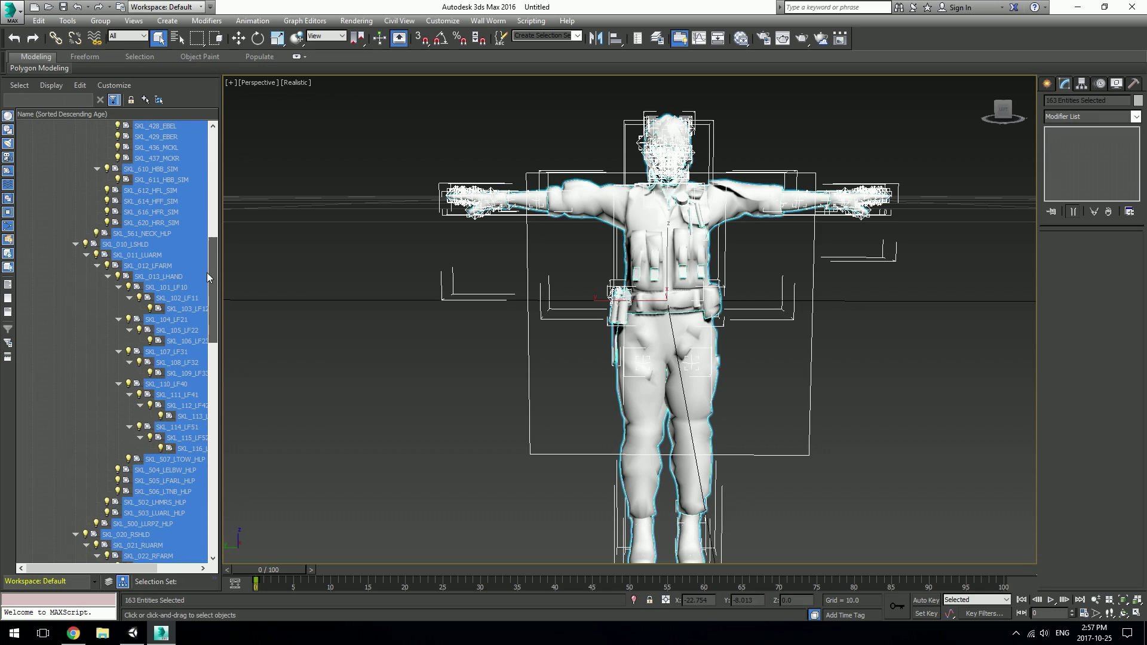
{"action": "left_click", "coordinate": [131, 257]}
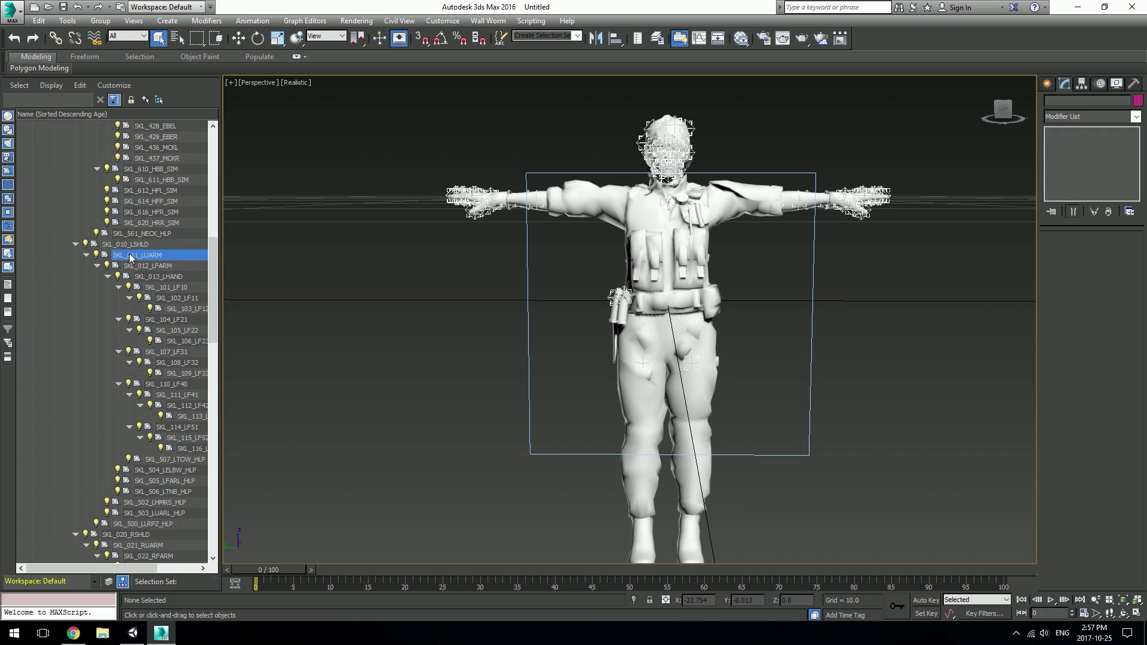
{"action": "left_click", "coordinate": [257, 37]}
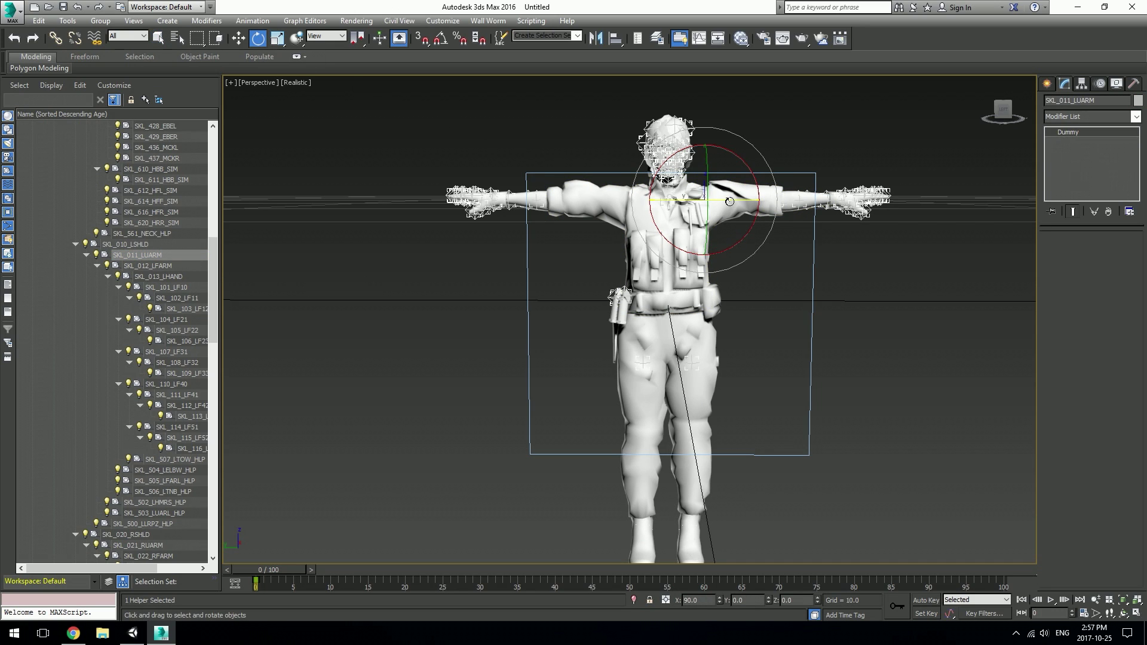
{"action": "left_click_drag", "start_coordinate": [730, 202], "coordinate": [700, 202]}
{"action": "left_click_drag", "start_coordinate": [775, 190], "coordinate": [768, 235]}
- Select the SKL_001_SPINE bone alone and rotate it to about 13.3° in Y, bending the upper body
{"action": "scroll", "coordinate": [160, 258], "scroll_direction": "up", "scroll_amount": 5}
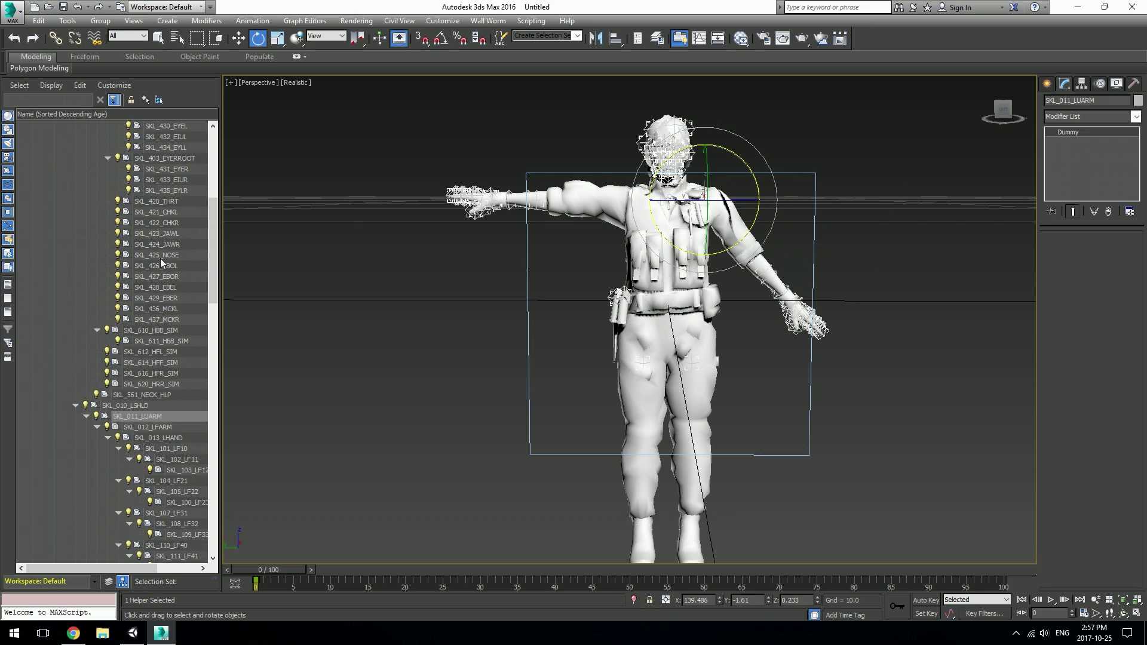
{"action": "scroll", "coordinate": [160, 258], "scroll_direction": "up", "scroll_amount": 9}
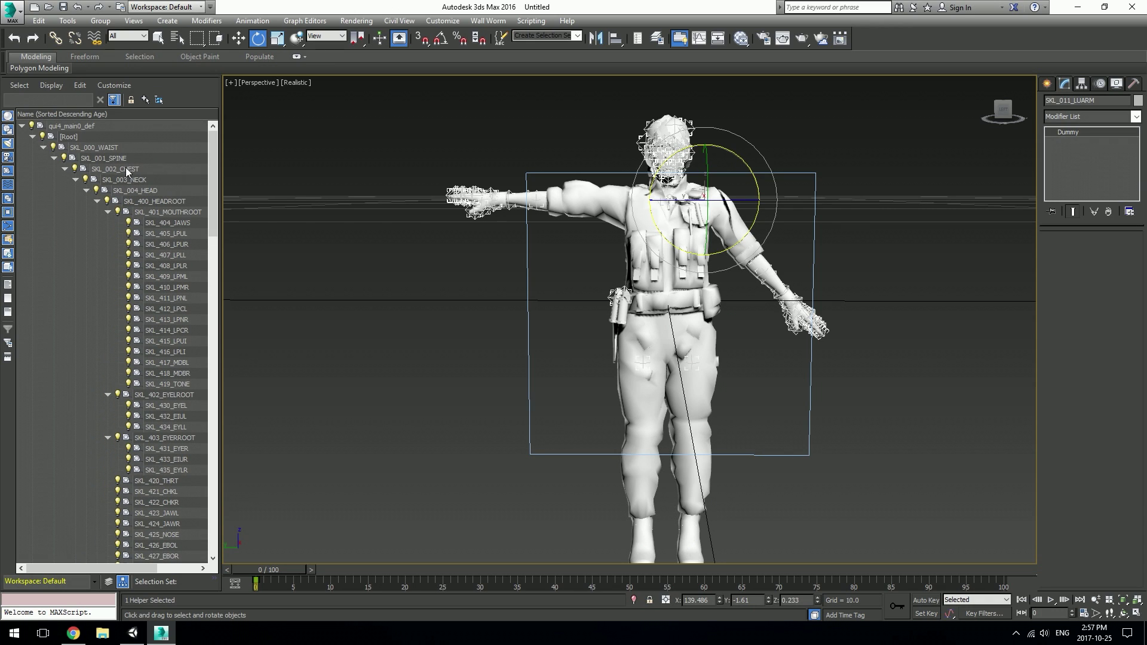
{"action": "double_click", "coordinate": [125, 169]}
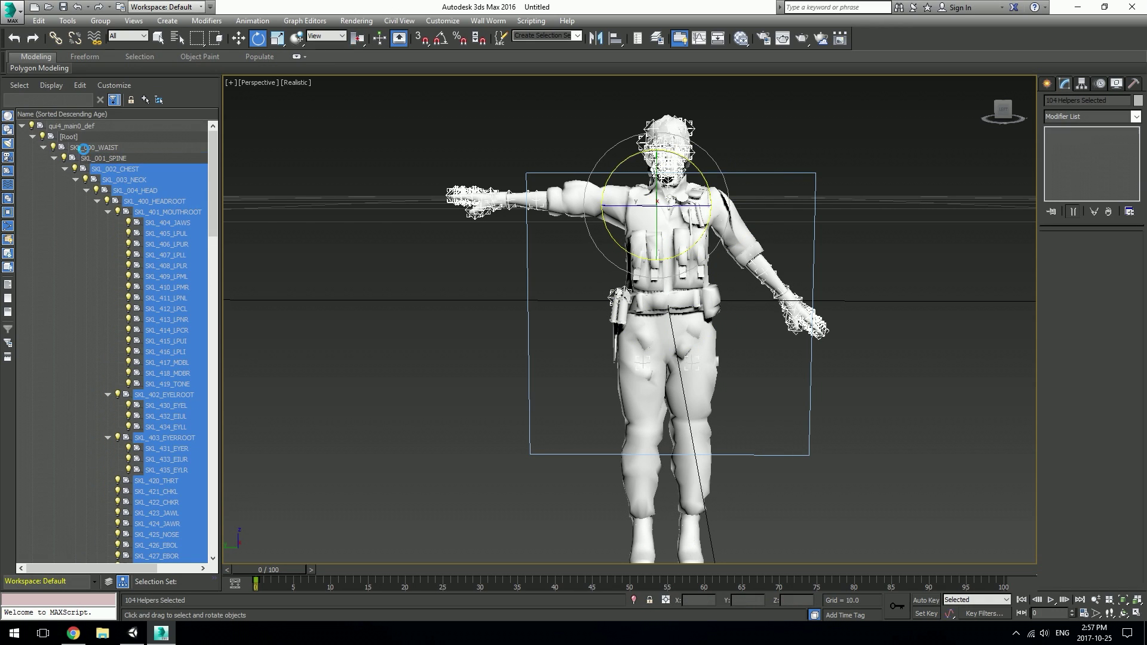
{"action": "left_click", "coordinate": [102, 158]}
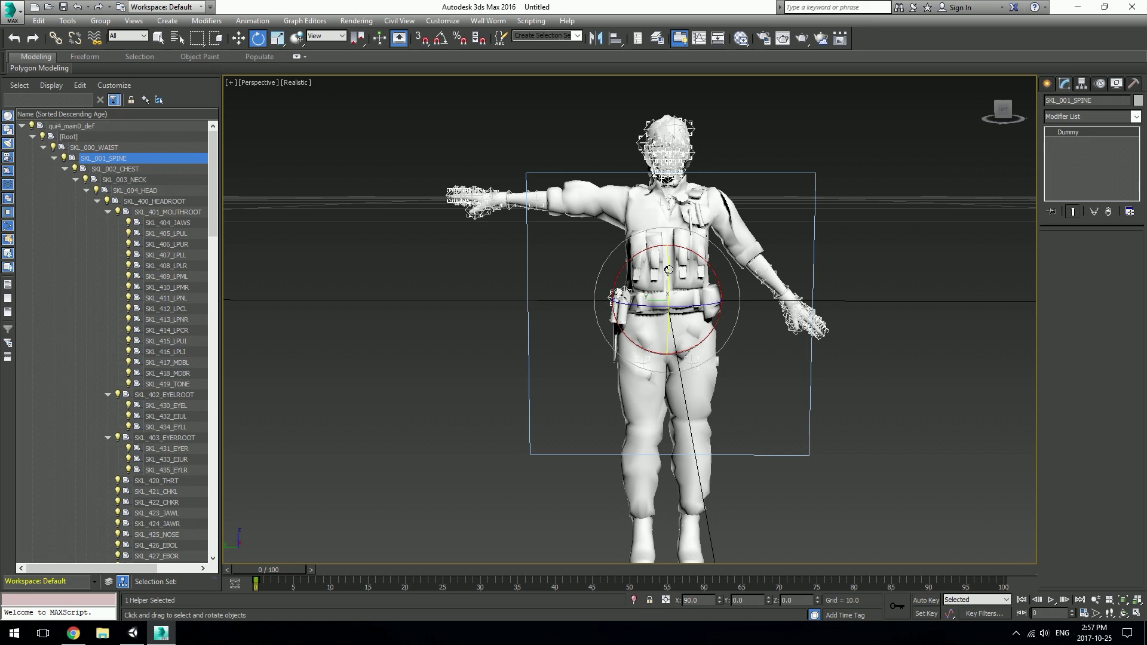
{"action": "left_click_drag", "start_coordinate": [668, 269], "coordinate": [887, 317]}
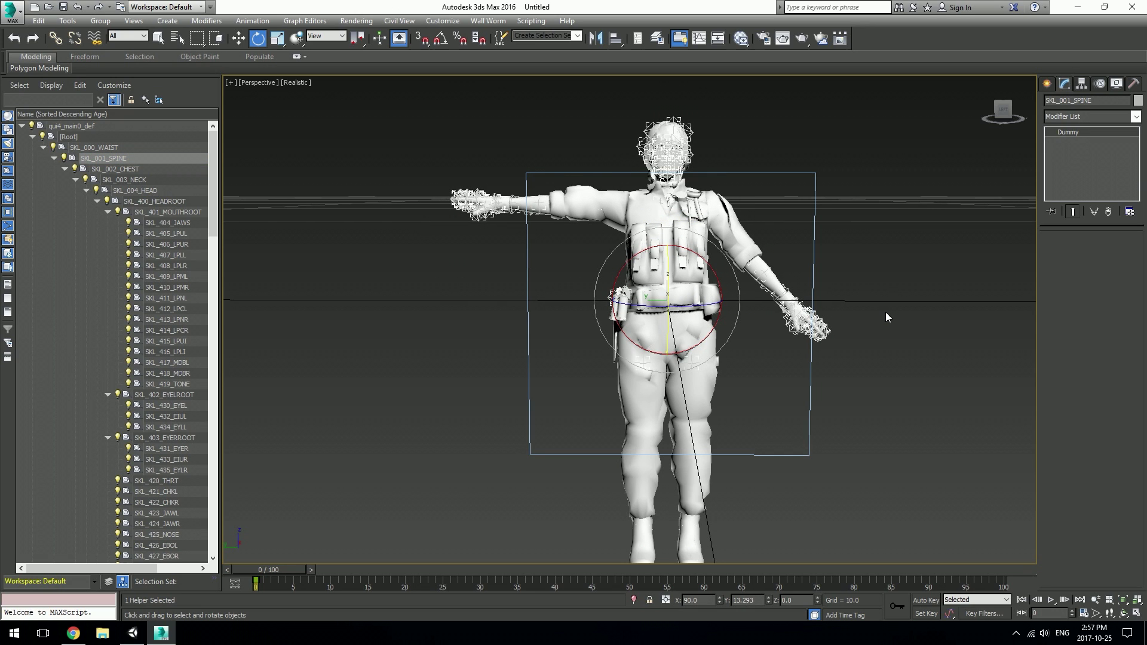